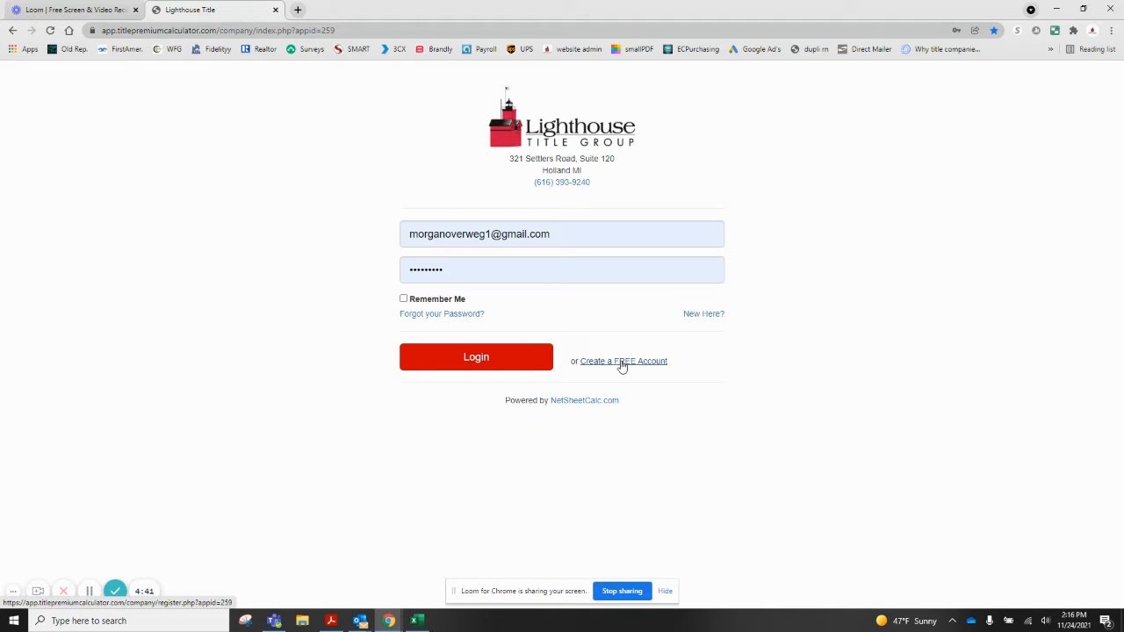
Log in to the Lighthouse Title account with the already-filled credentials
click(516, 358)
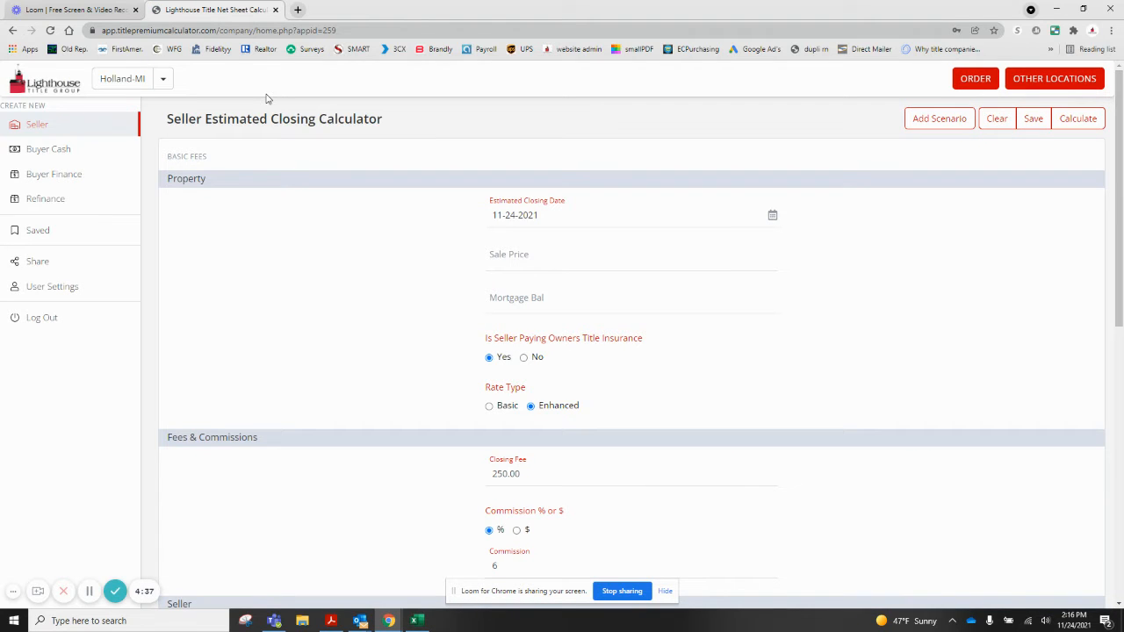
Keep Holland-MI as the office location to reload a fresh seller calculator
click(163, 79)
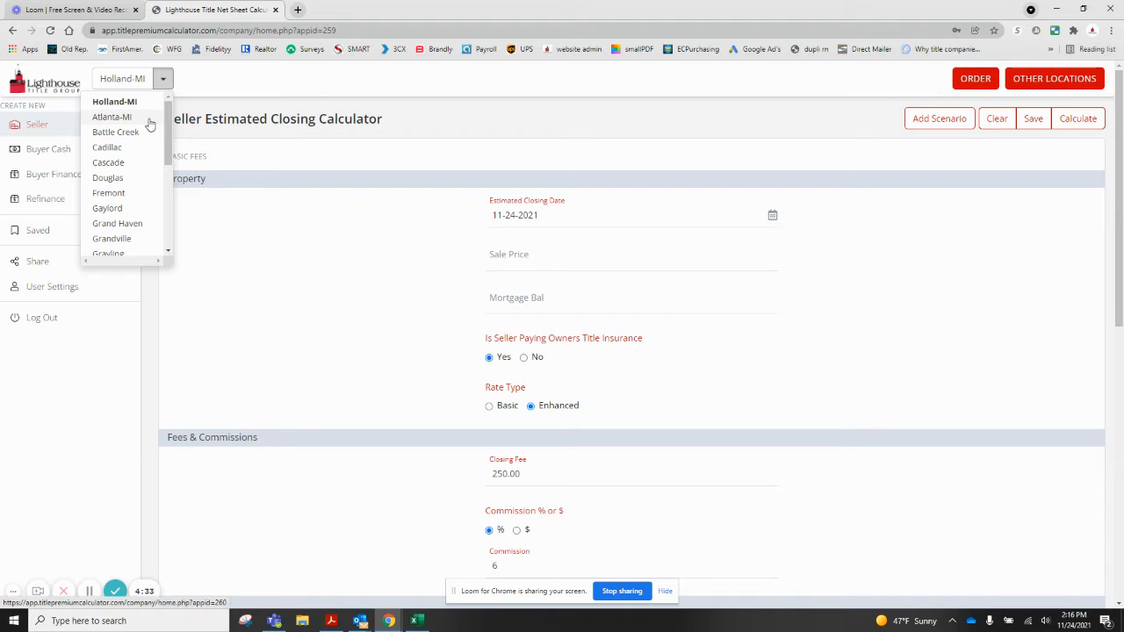
scroll(150, 124, down, 4)
scroll(150, 125, up, 4)
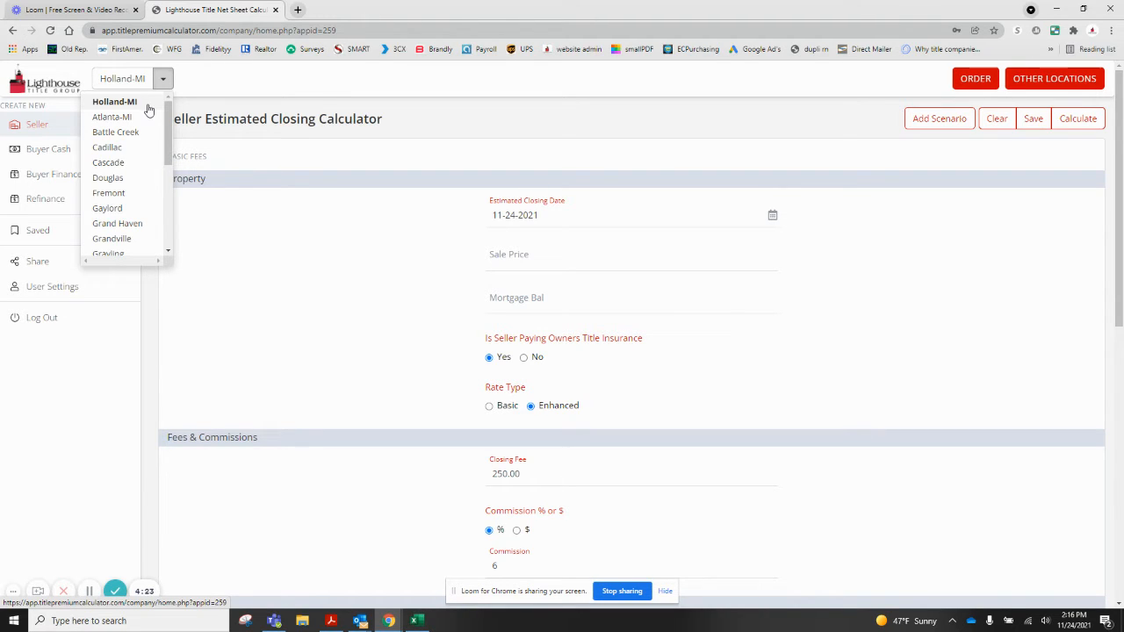
click(147, 105)
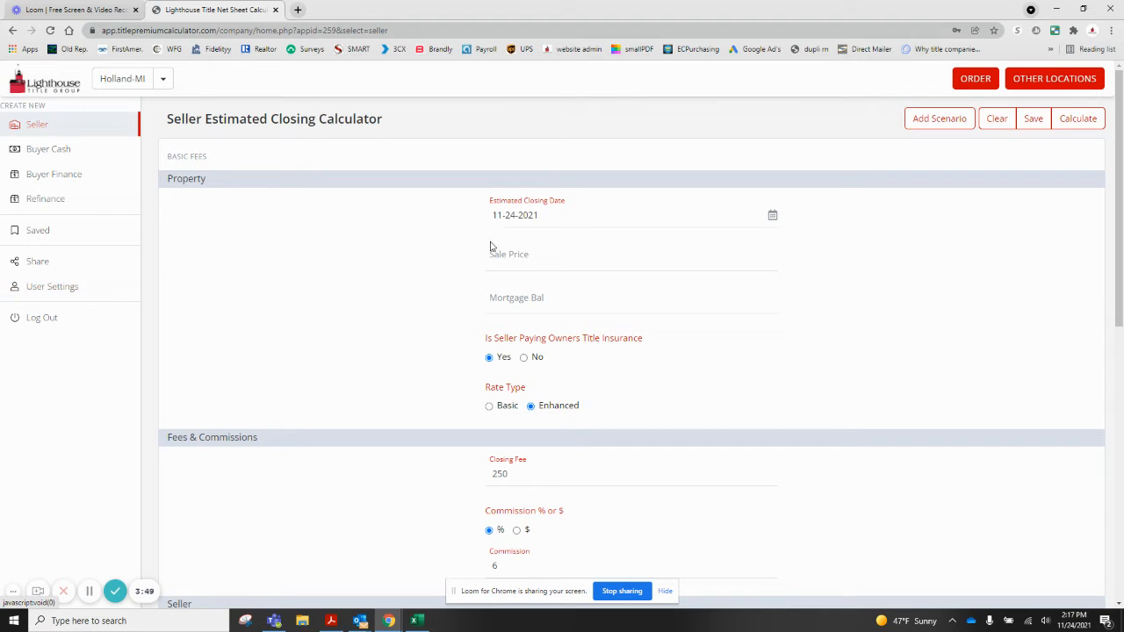
Set the estimated closing date to December 8, 2021 and the sale price to 250000
click(588, 218)
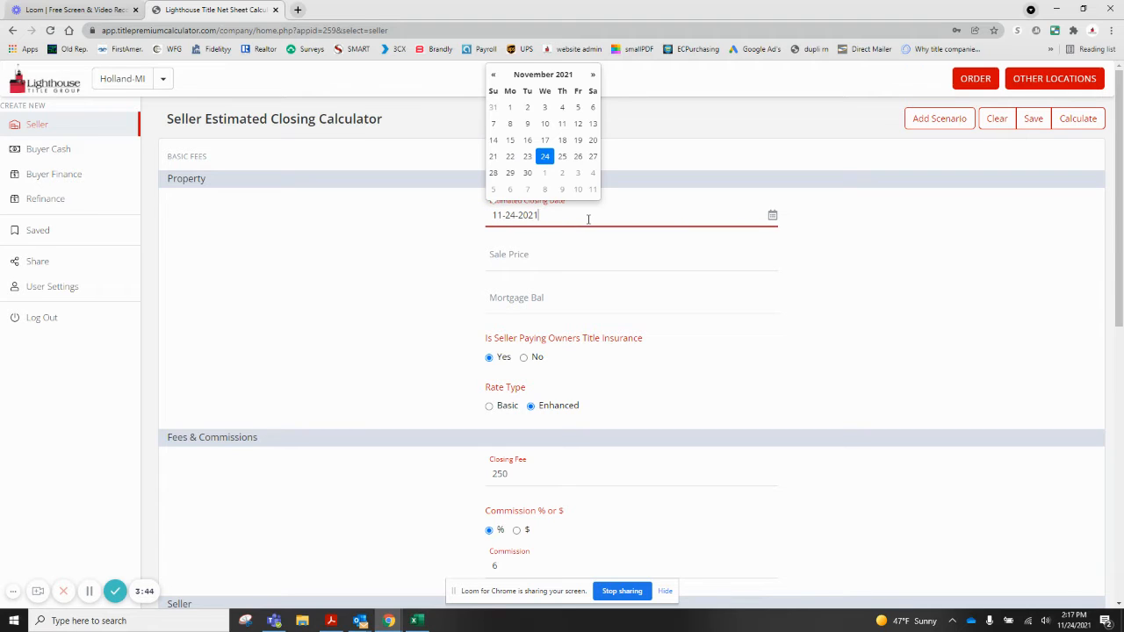
click(547, 194)
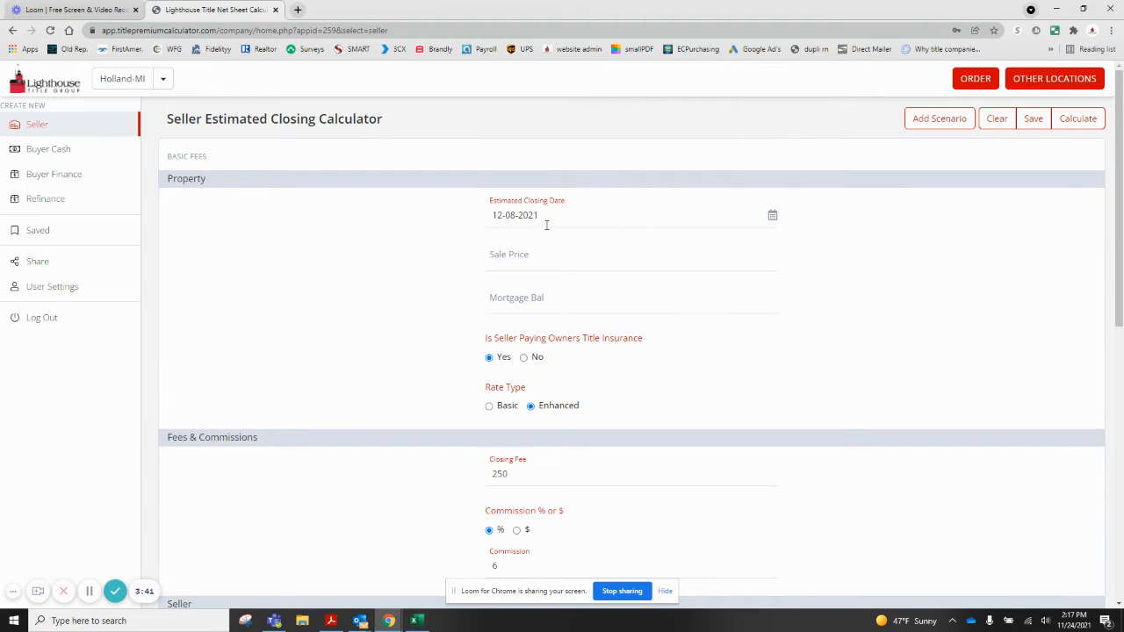
click(543, 257)
text(250000)
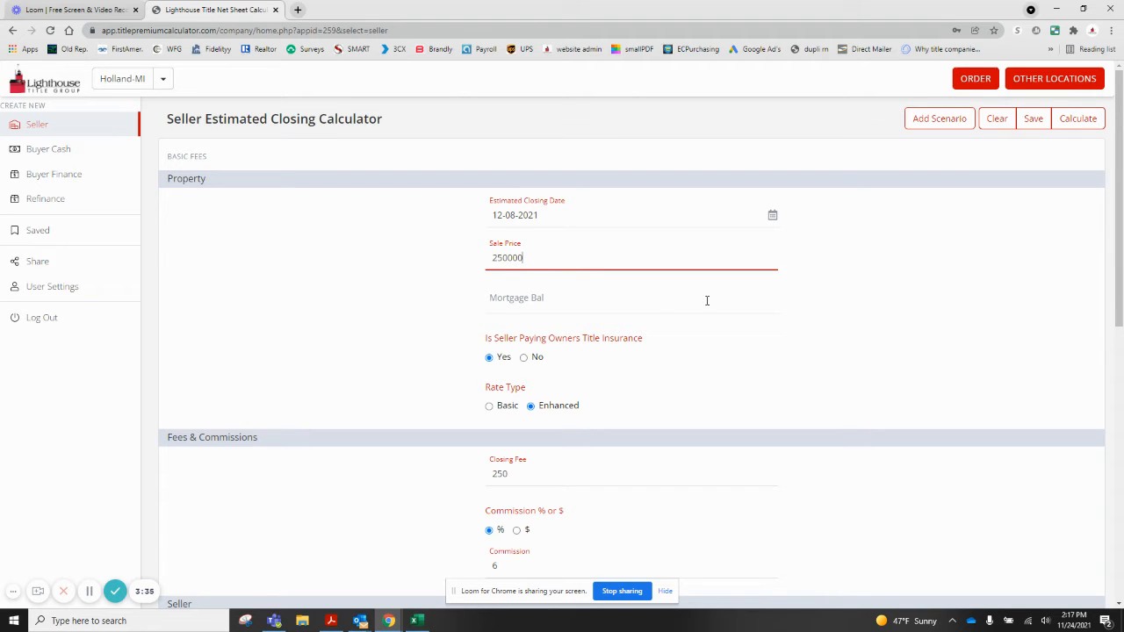
scroll(699, 299, down, 1)
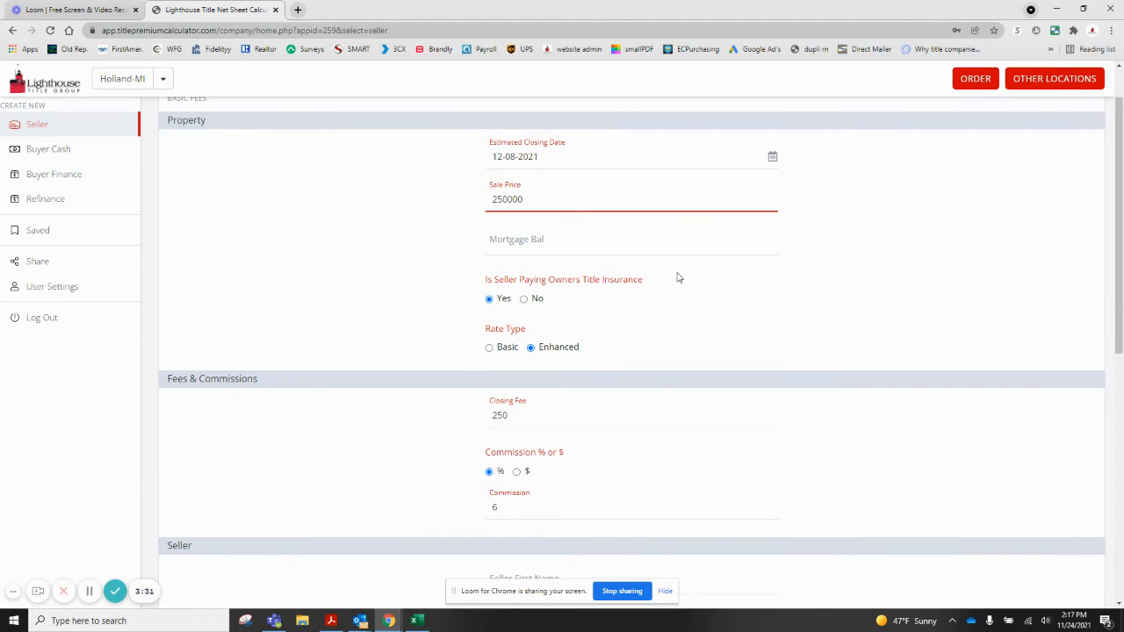
scroll(678, 276, down, 5)
Enter the seller's first and last name and the property's street address and city
click(633, 292)
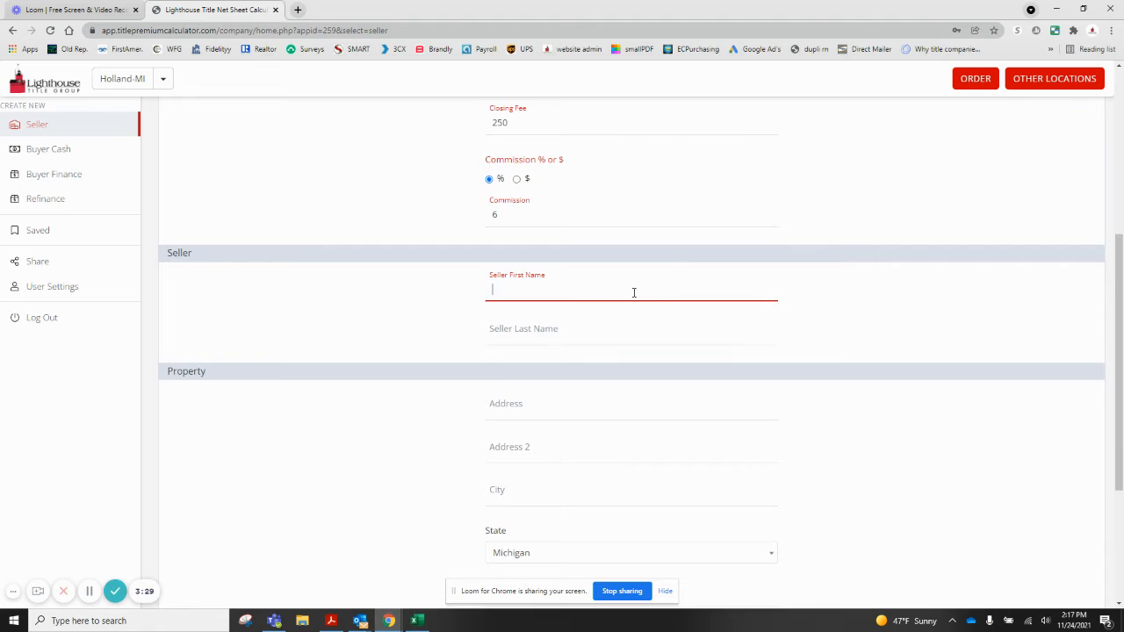
text(John)
key(Tab)
text(Doe)
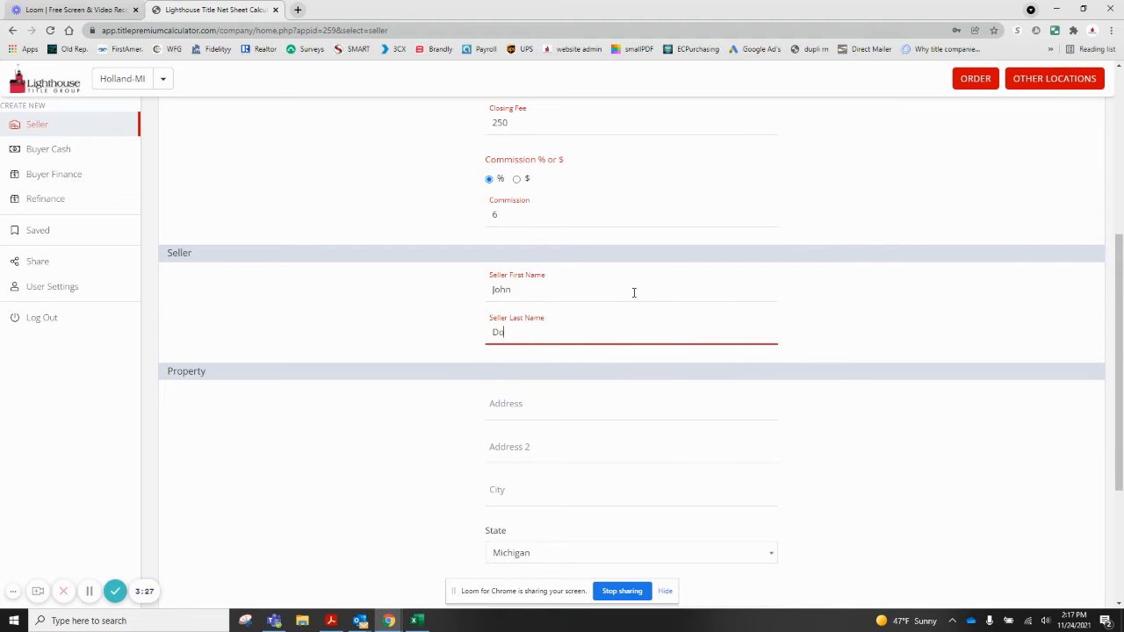
key(Tab)
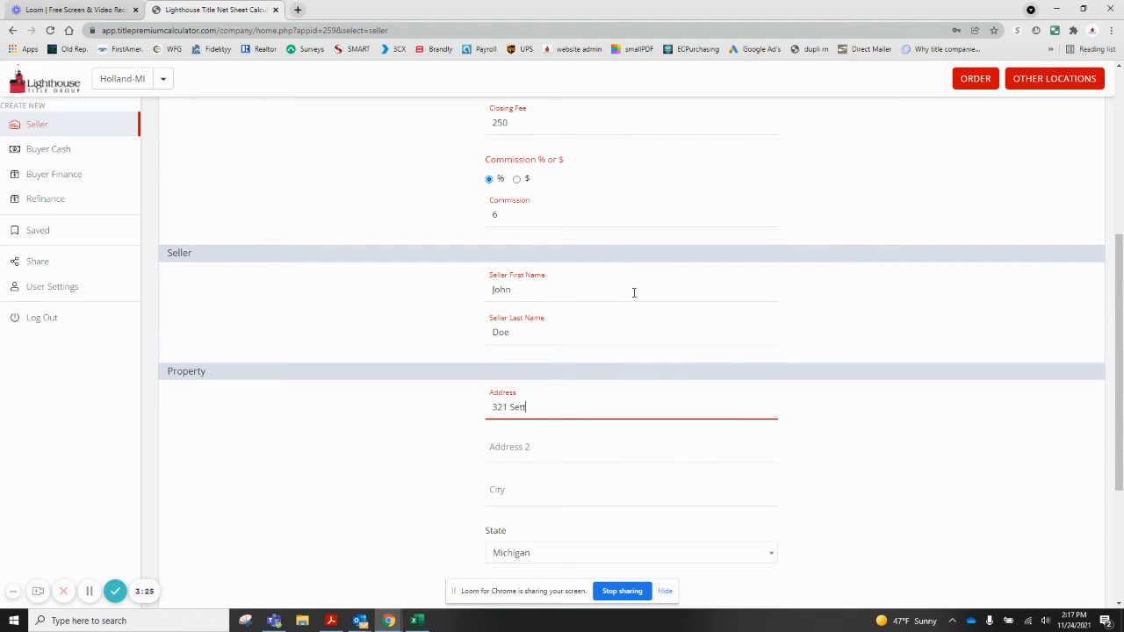
key(Tab)
key(Tab)
text(Holland)
key(Tab)
key(Tab)
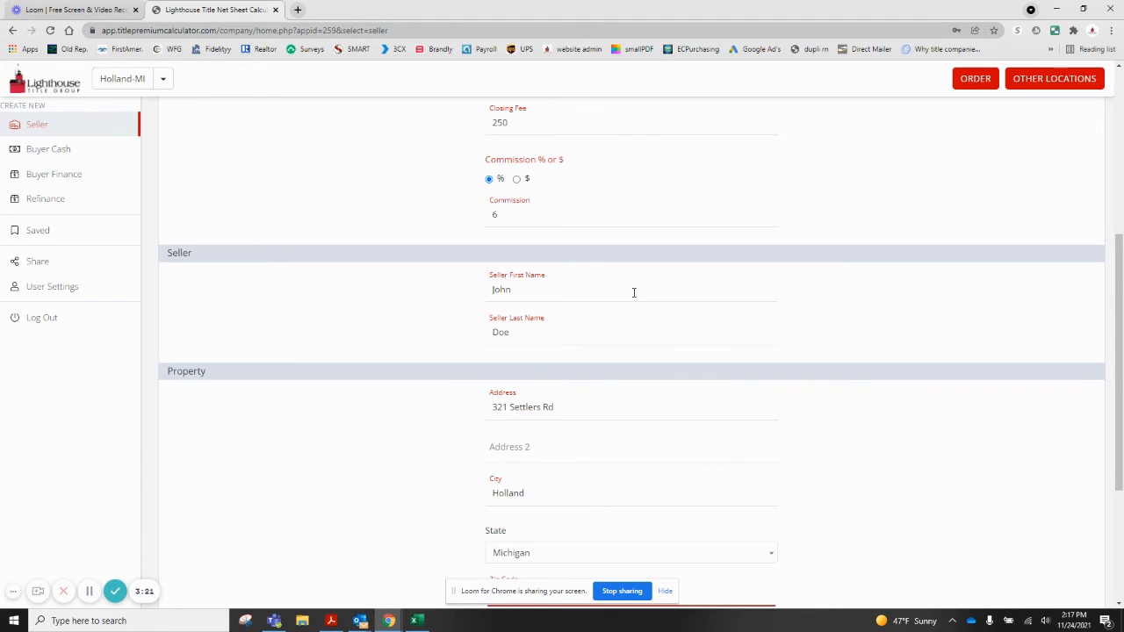
Reveal the additional miscellaneous fees, showing wire 25 and courier 25
scroll(633, 293, down, 2)
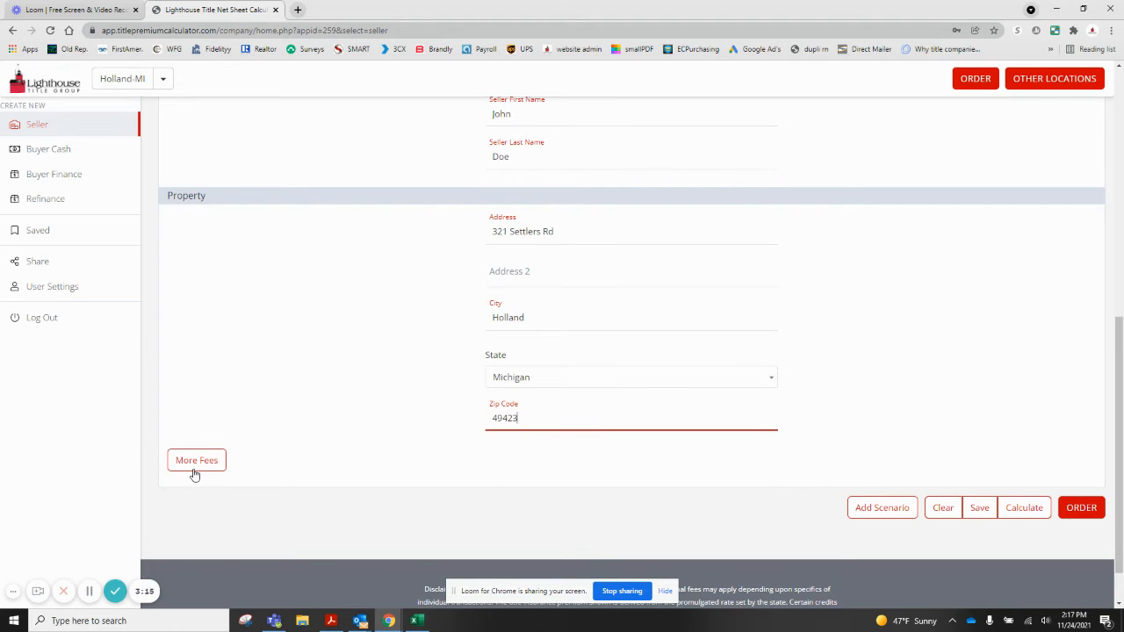
click(196, 461)
scroll(195, 472, down, 3)
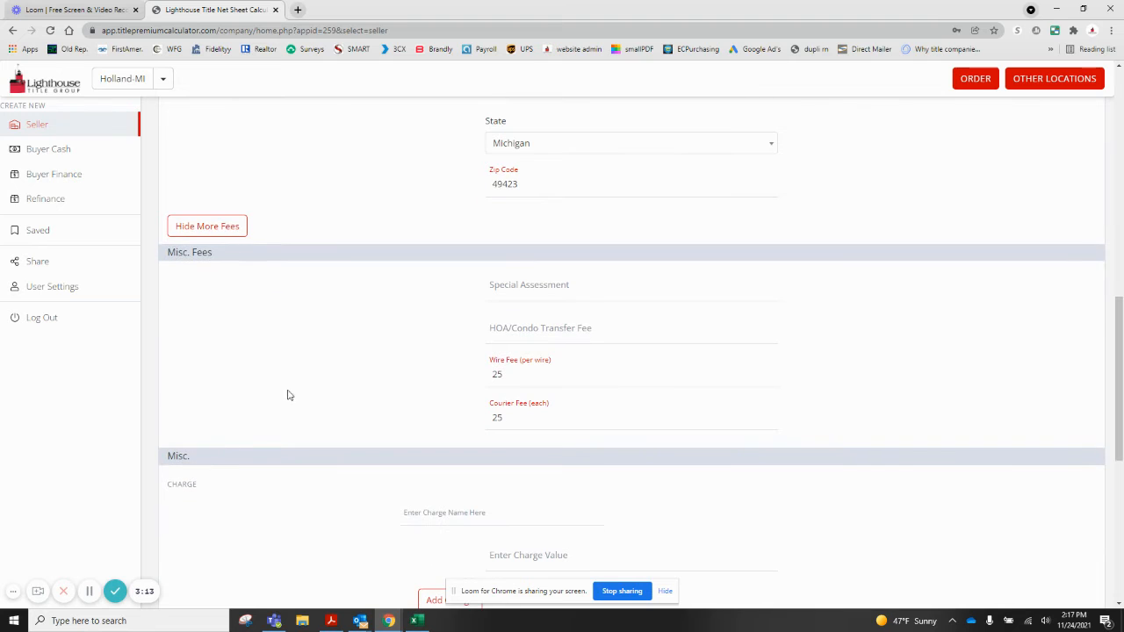
scroll(632, 308, down, 1)
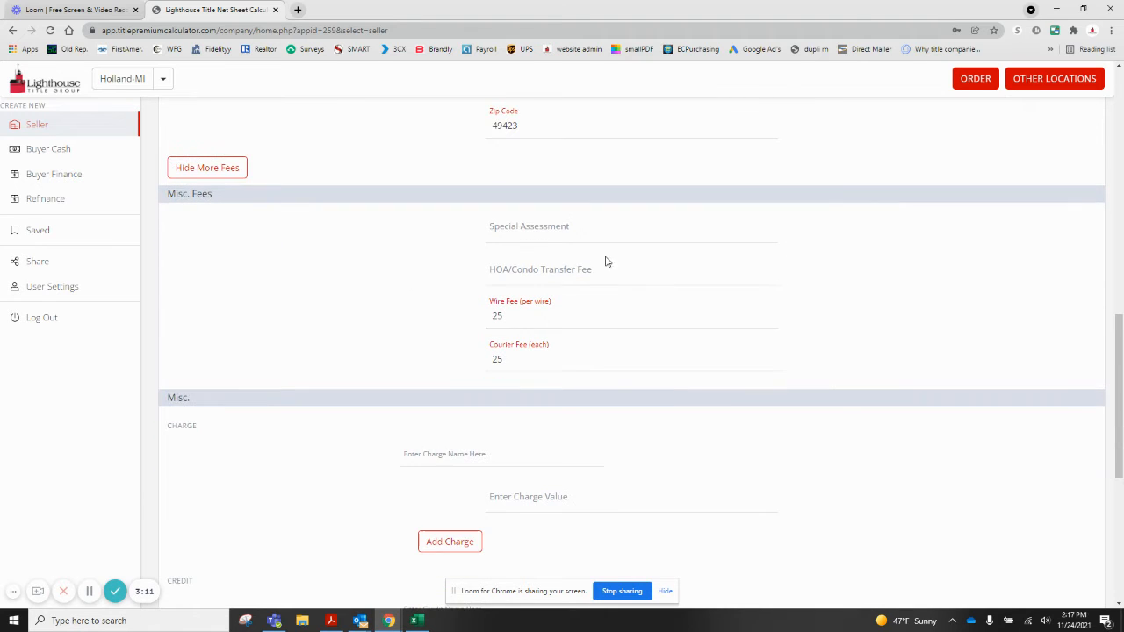
scroll(447, 507, down, 3)
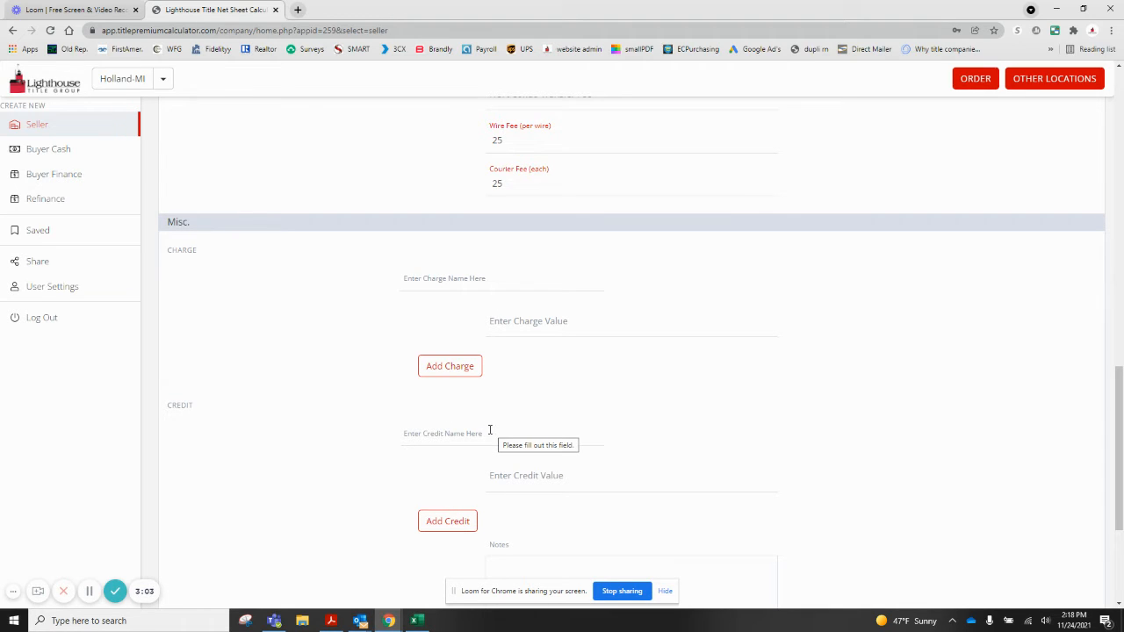
scroll(489, 429, down, 2)
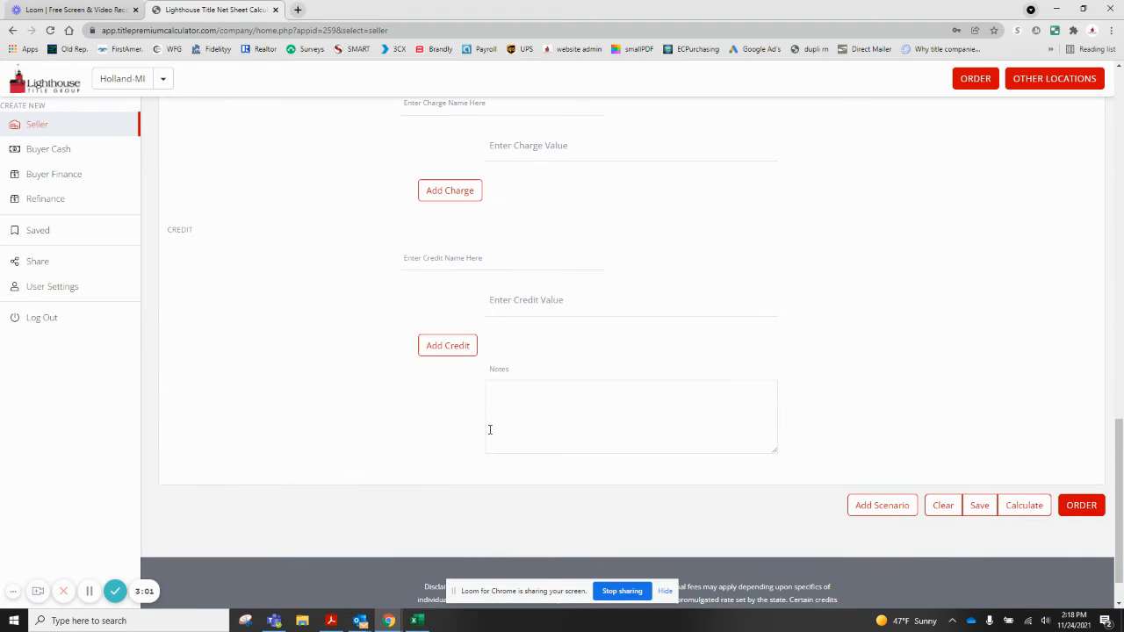
Calculate the net sheet and review totals: costs $18,985.00, cash to seller $231,015.00
click(1026, 515)
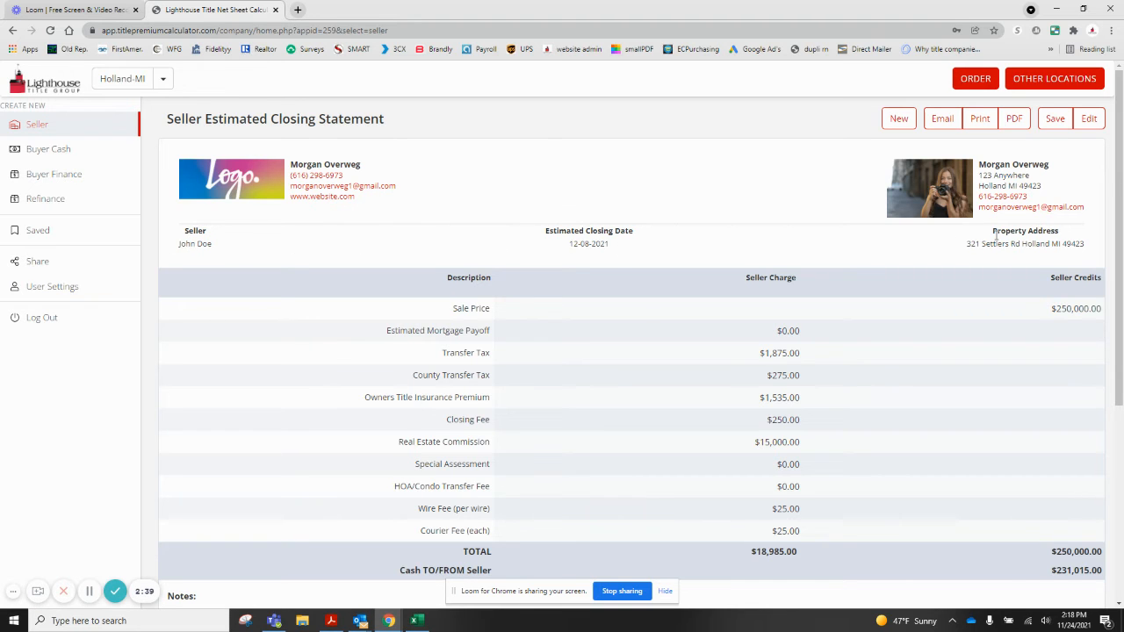
scroll(996, 239, down, 1)
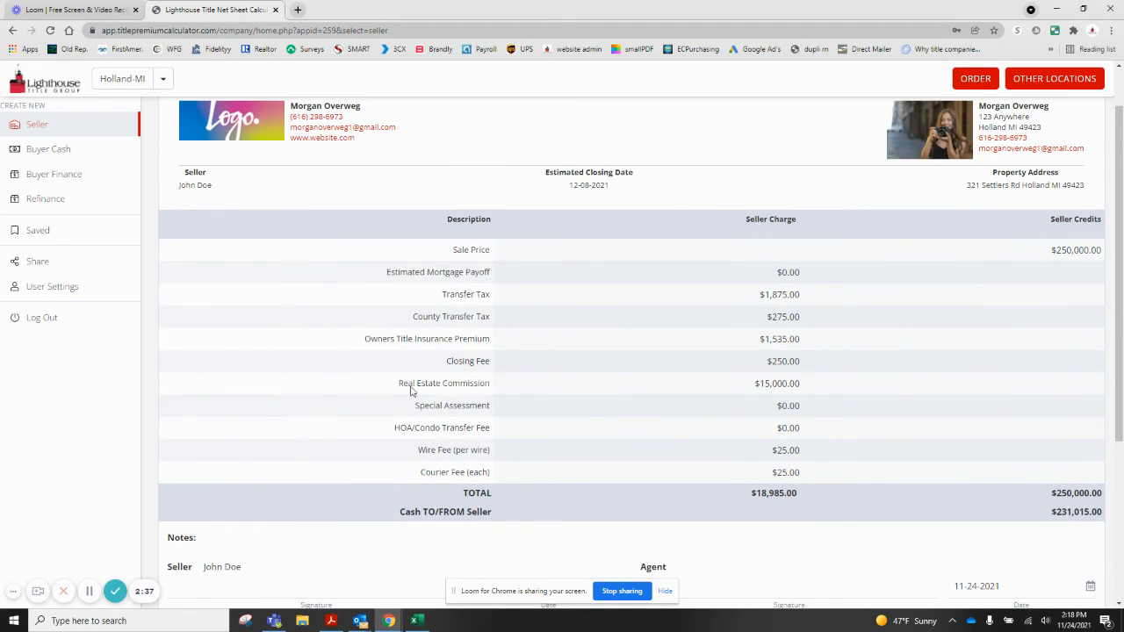
scroll(627, 337, down, 3)
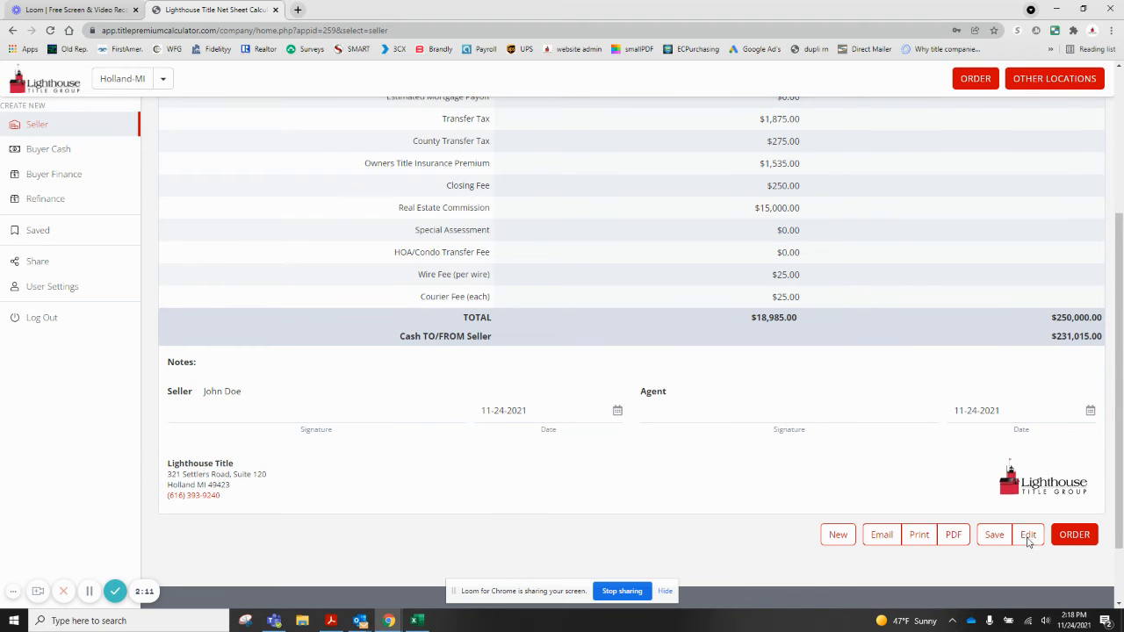
Return to editing and add a second and third sale-price scenario
click(1027, 540)
scroll(966, 490, up, 3)
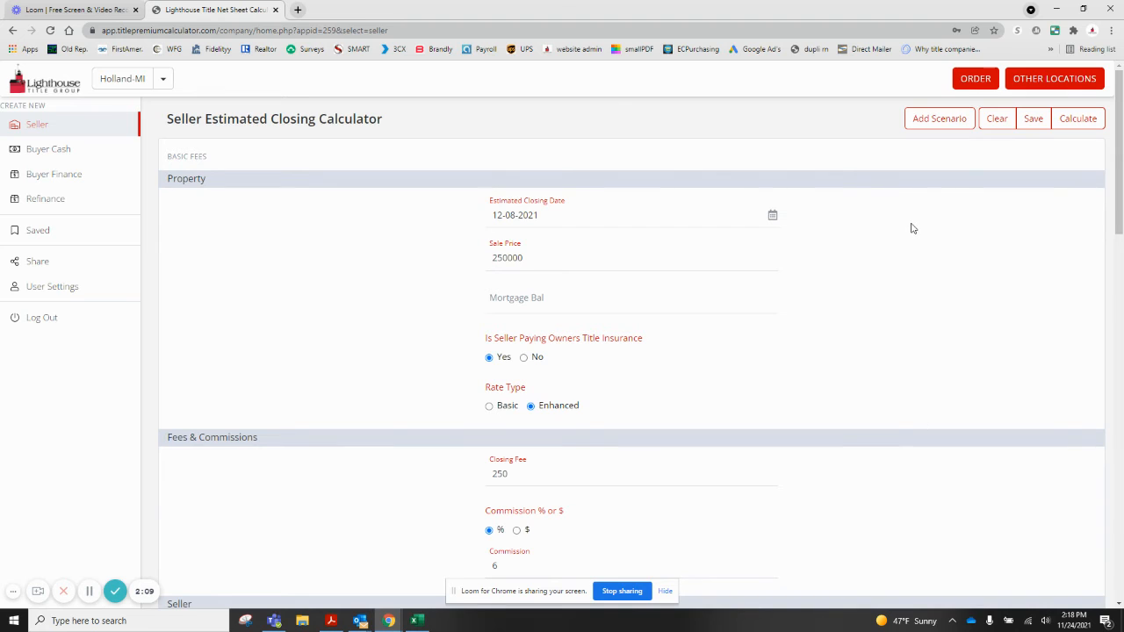
click(922, 125)
click(923, 123)
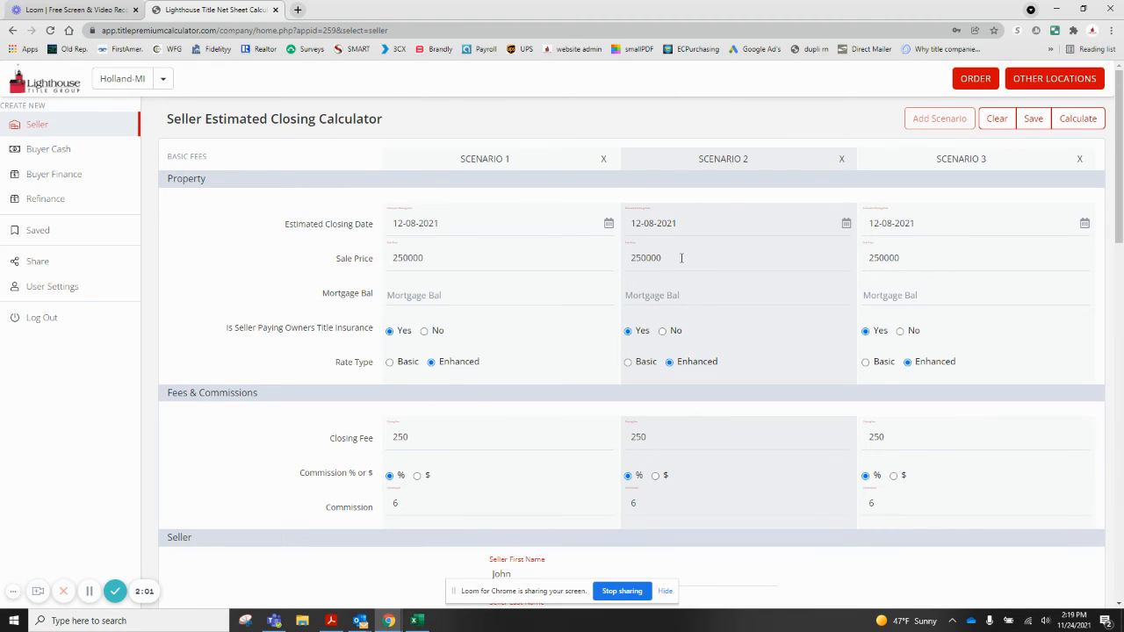
Set Scenario 2's sale price to 300000 and Scenario 3's rate type to Basic
drag(681, 257, 625, 257)
text(300000)
click(867, 362)
Calculate and review the three-scenario statement netting $231,015.00, $277,385.00 and $231,197.00
click(1079, 121)
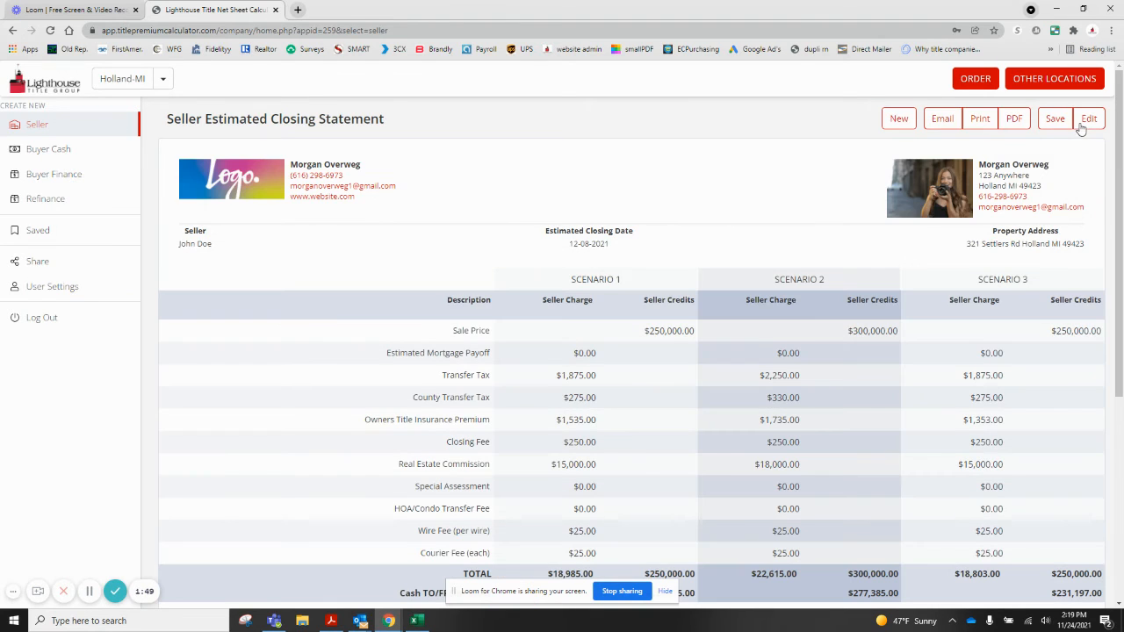
scroll(592, 502, down, 1)
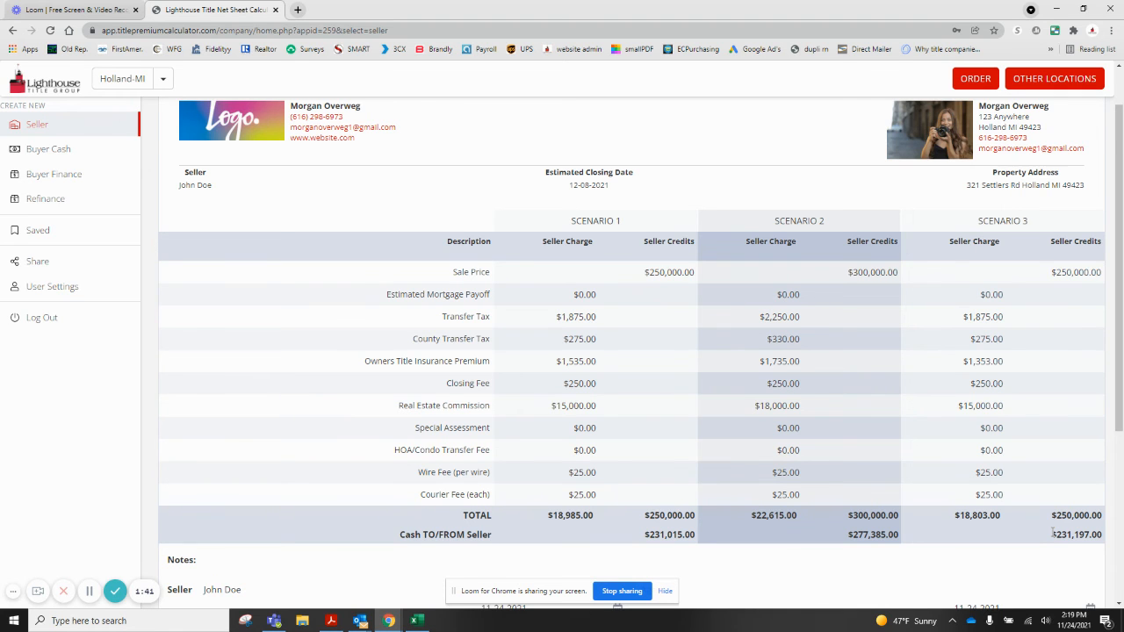
scroll(1053, 533, down, 5)
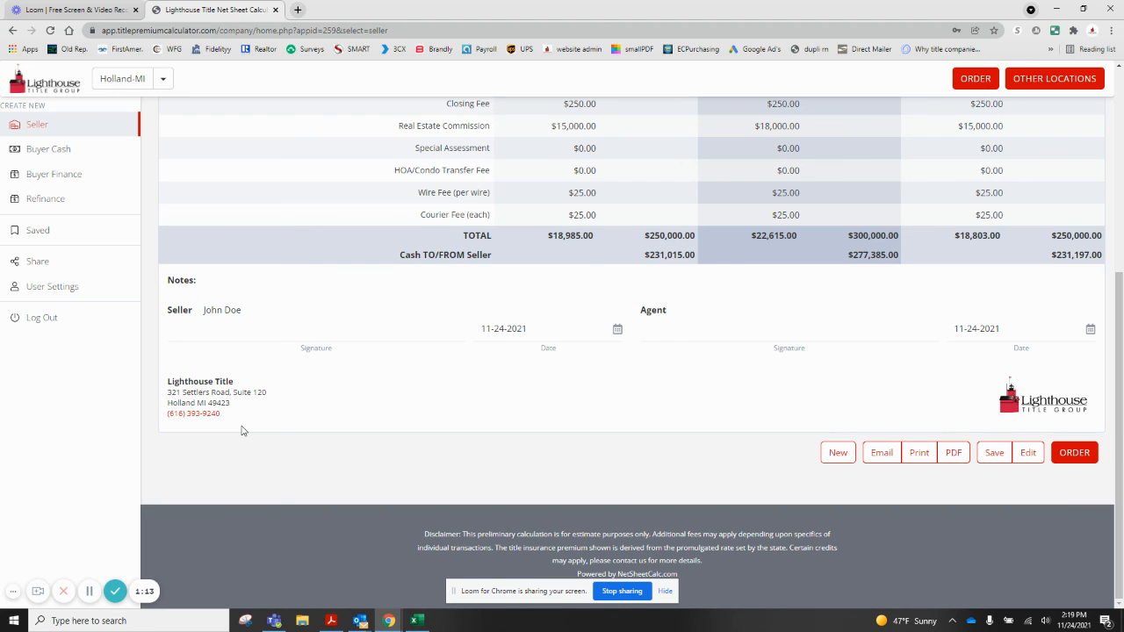
scroll(279, 435, up, 2)
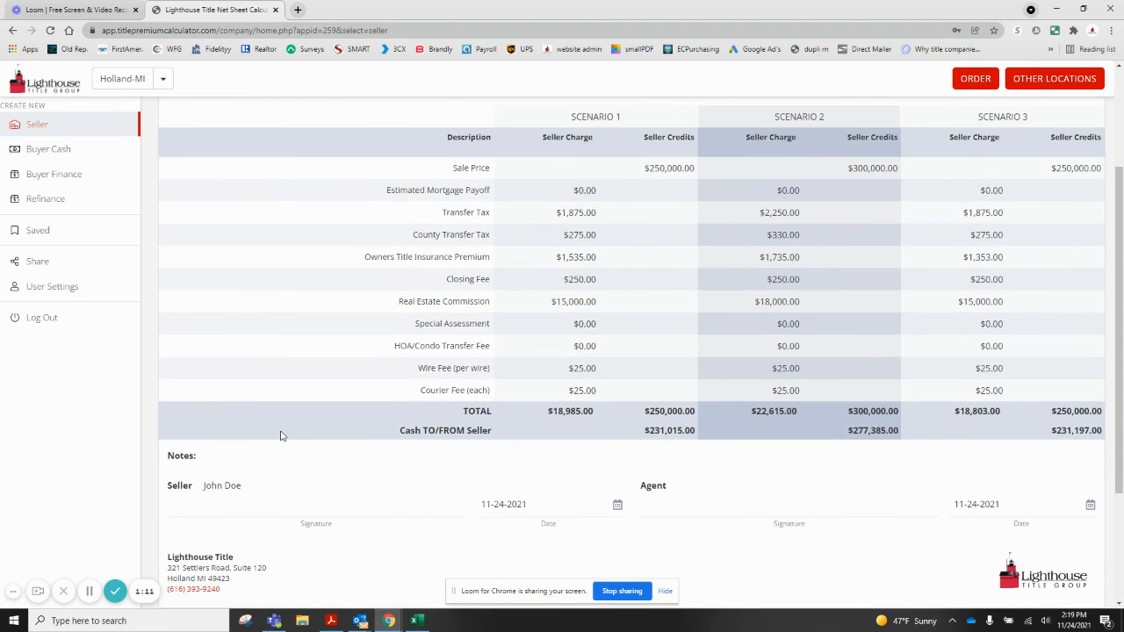
scroll(281, 436, up, 2)
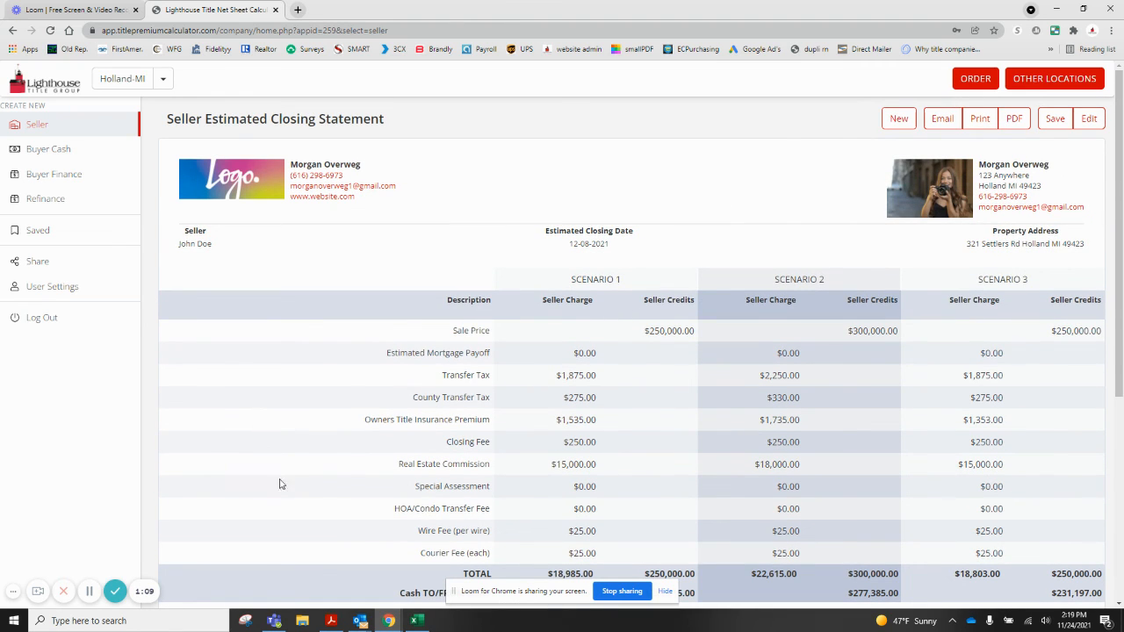